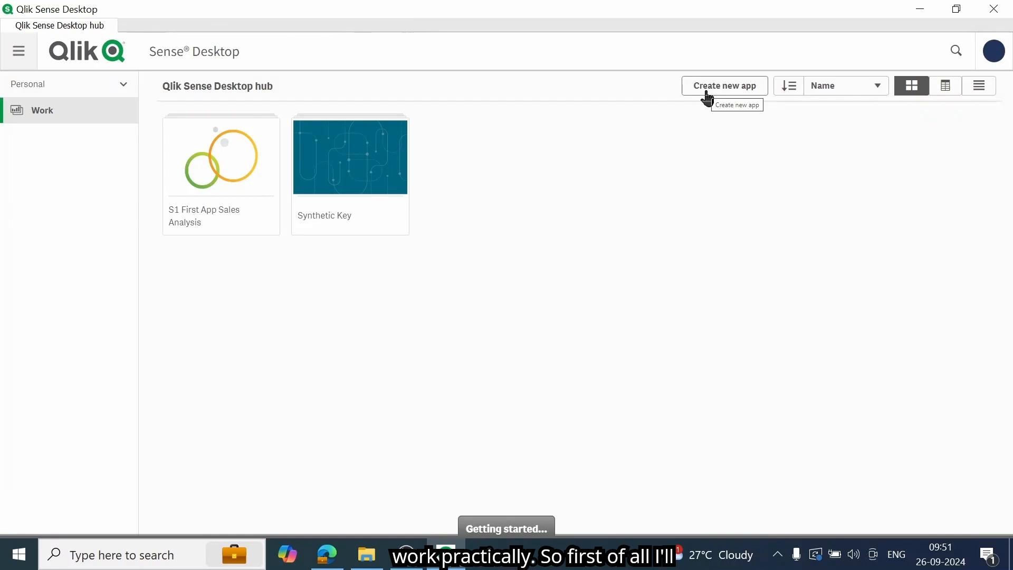
Step: Create a new app named Circular Reference
{"action": "left_click", "coordinate": [704, 90]}
{"action": "type", "text": "Circular Reference"}
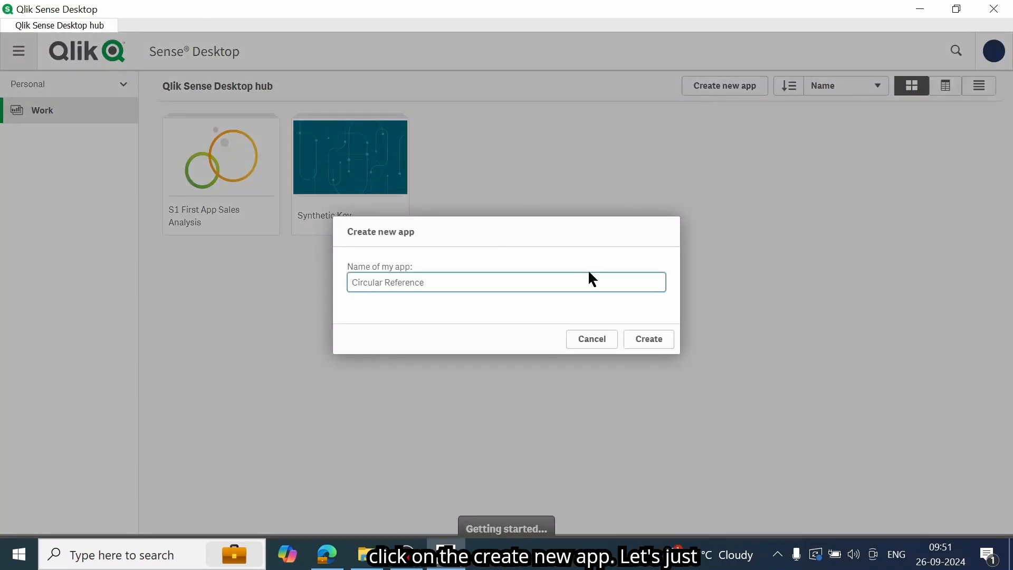
{"action": "left_click", "coordinate": [646, 344]}
{"action": "left_click", "coordinate": [636, 343]}
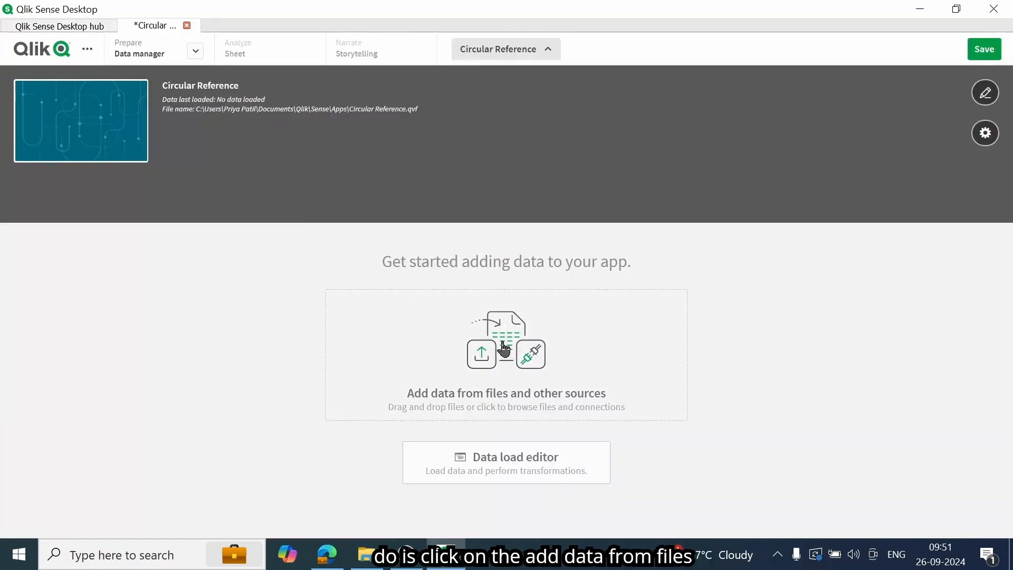
Step: Start adding data from files and choose Circular Reference.xlsx in the Qlik folder on drive D
{"action": "left_click", "coordinate": [503, 347]}
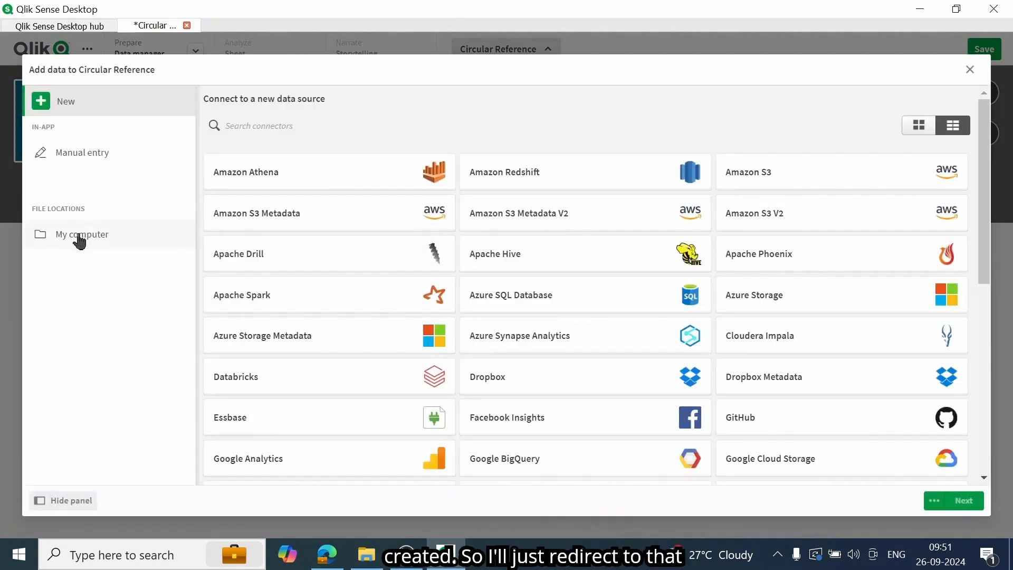
{"action": "left_click", "coordinate": [79, 236]}
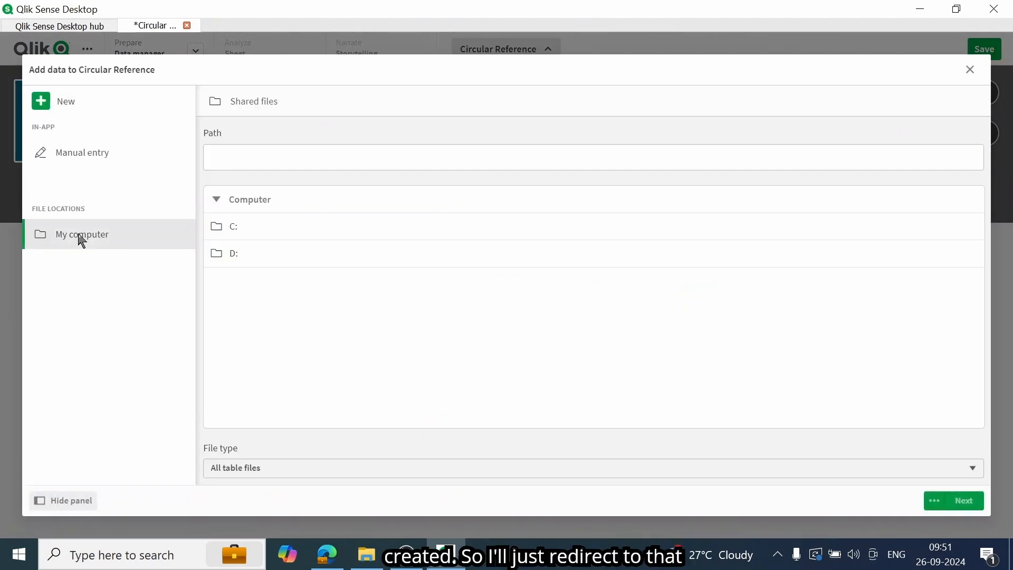
{"action": "left_click", "coordinate": [235, 255]}
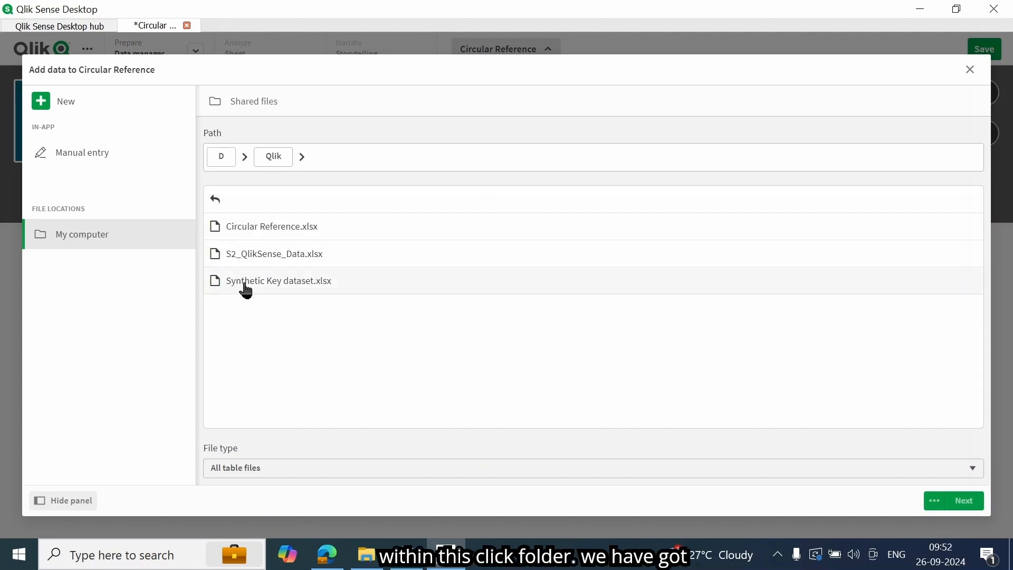
{"action": "left_click", "coordinate": [285, 227]}
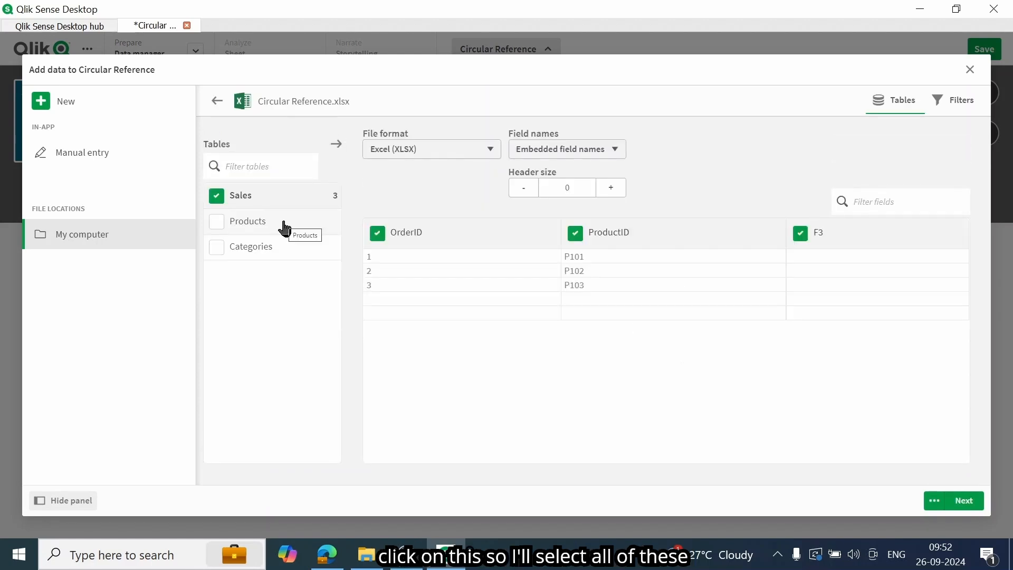
Step: Add the Sales, Products and Categories tables with all their fields except F3 in Sales
{"action": "left_click", "coordinate": [216, 221]}
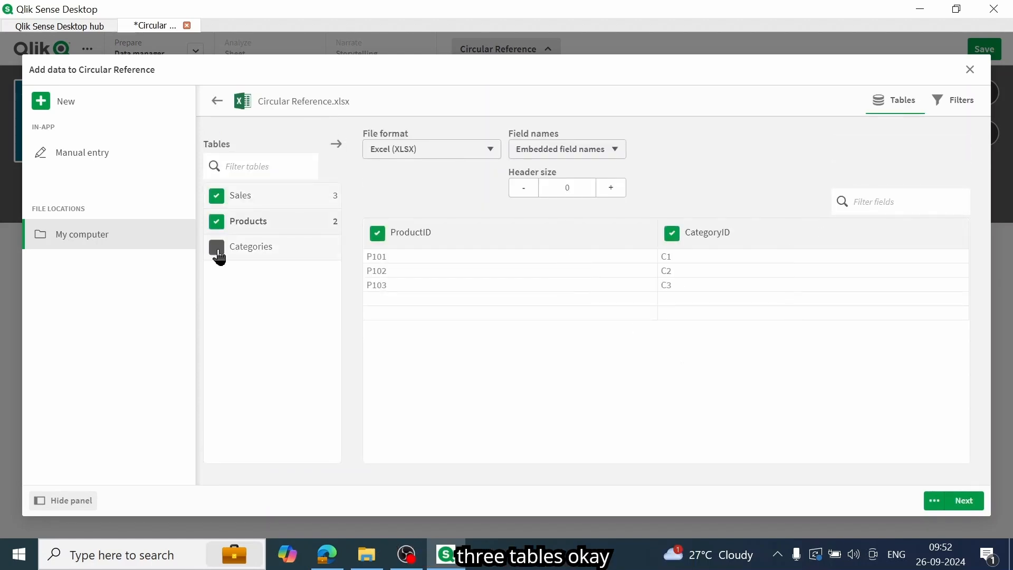
{"action": "left_click", "coordinate": [217, 248]}
{"action": "left_click", "coordinate": [216, 196]}
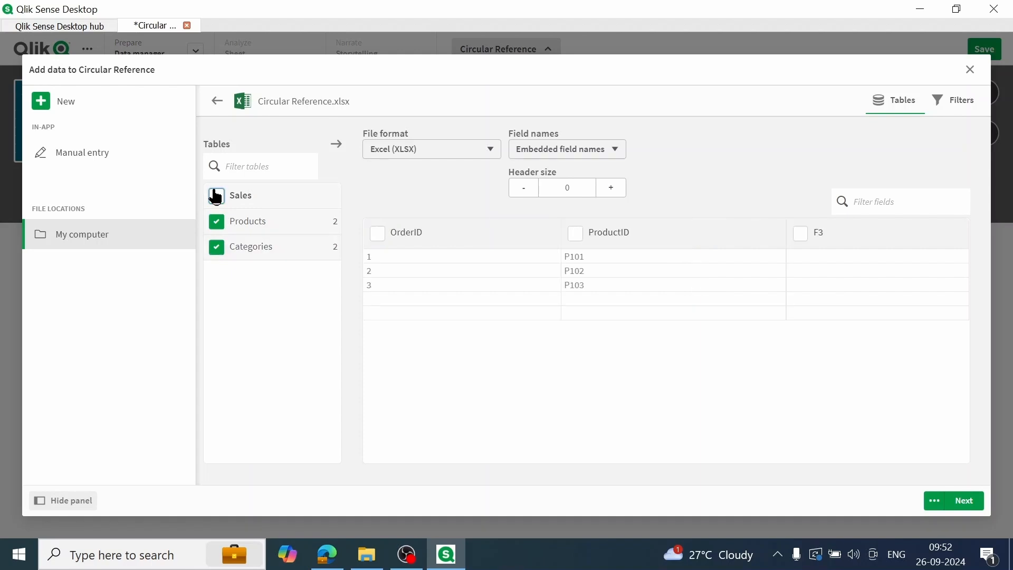
{"action": "left_click", "coordinate": [216, 196]}
{"action": "left_click", "coordinate": [801, 237]}
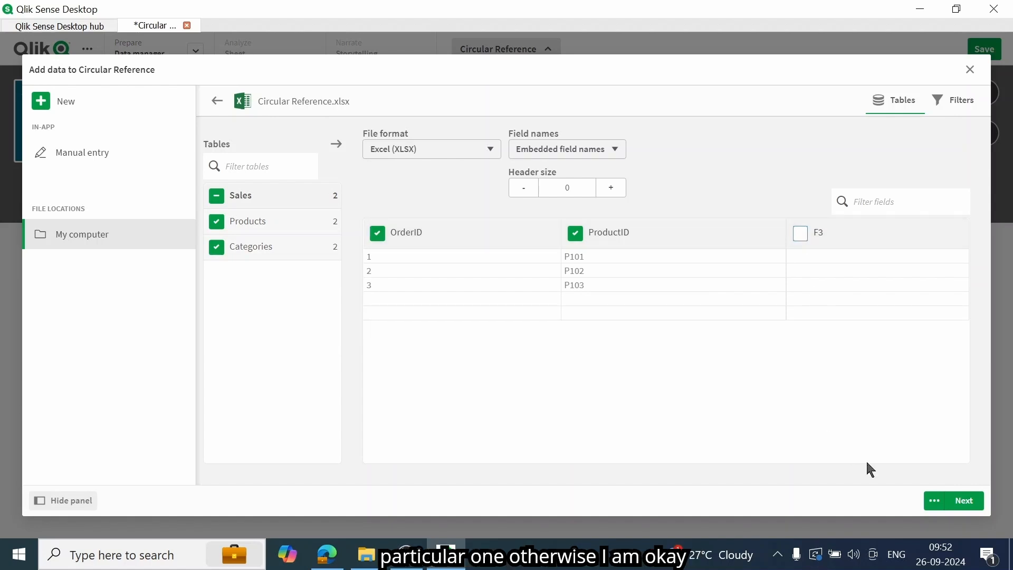
{"action": "left_click", "coordinate": [275, 223]}
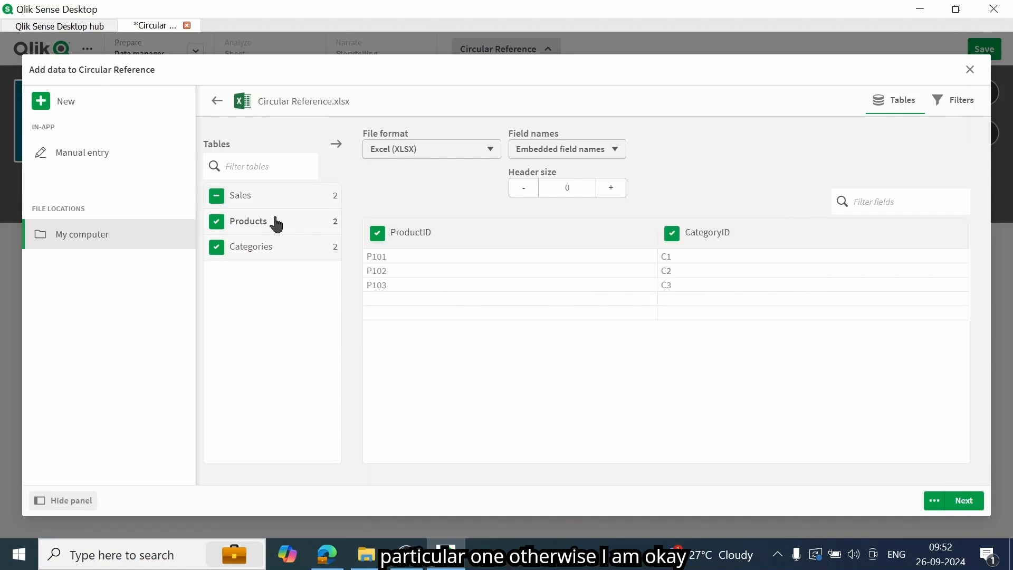
{"action": "left_click", "coordinate": [265, 249]}
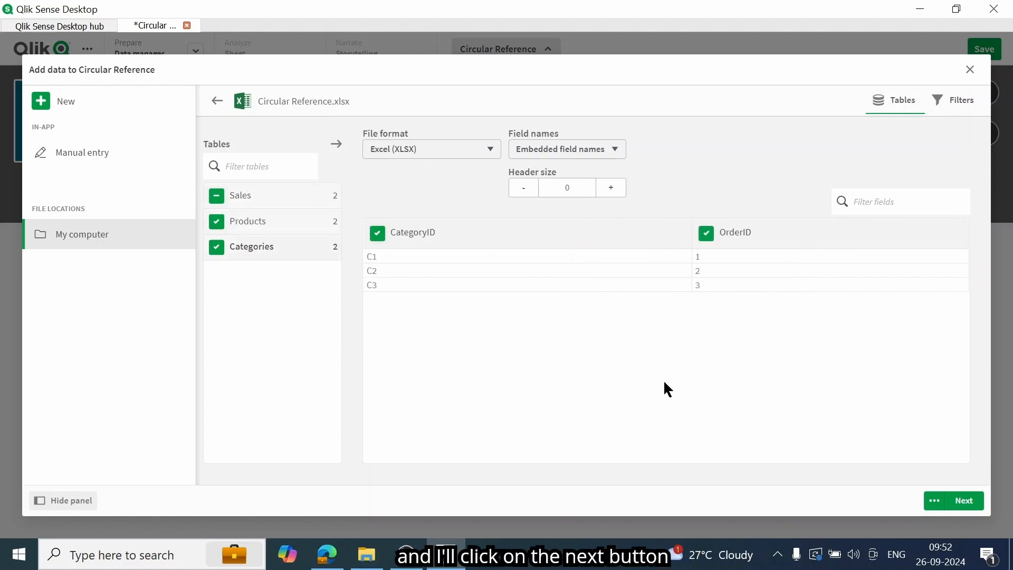
{"action": "left_click", "coordinate": [962, 503]}
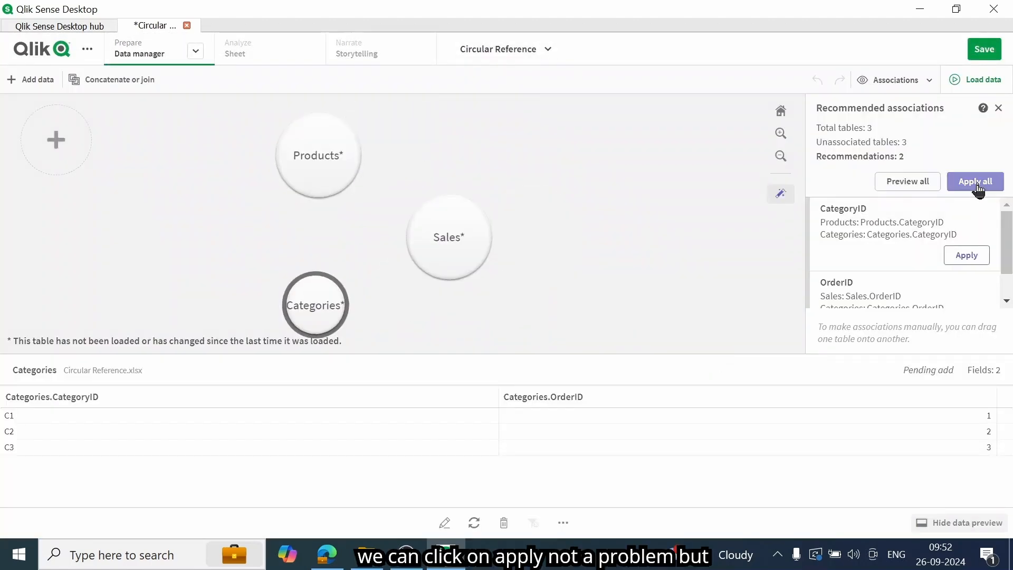
Step: Apply all recommended table associations and load the data from the Data load editor
{"action": "left_click", "coordinate": [976, 185]}
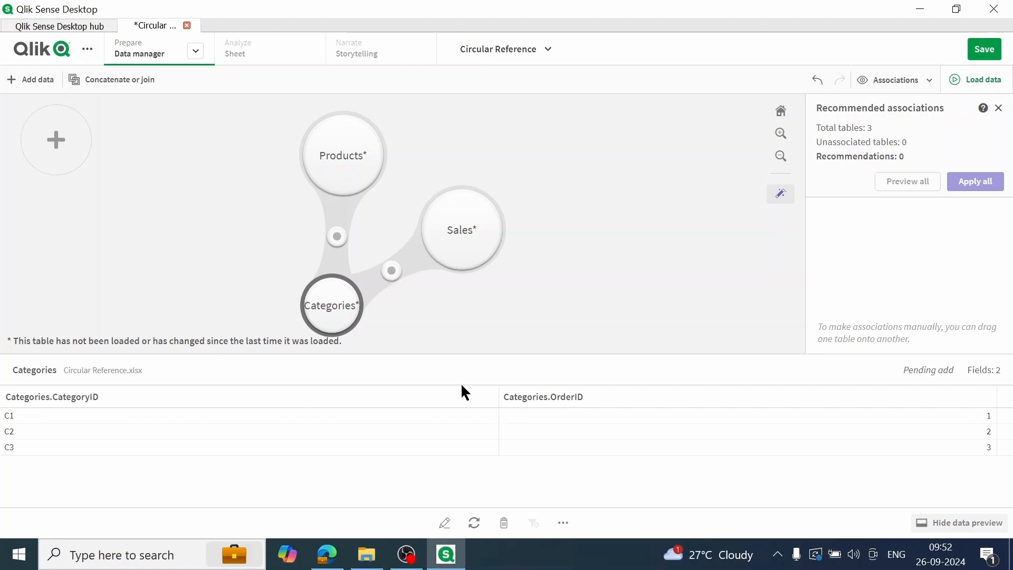
{"action": "left_click", "coordinate": [195, 51]}
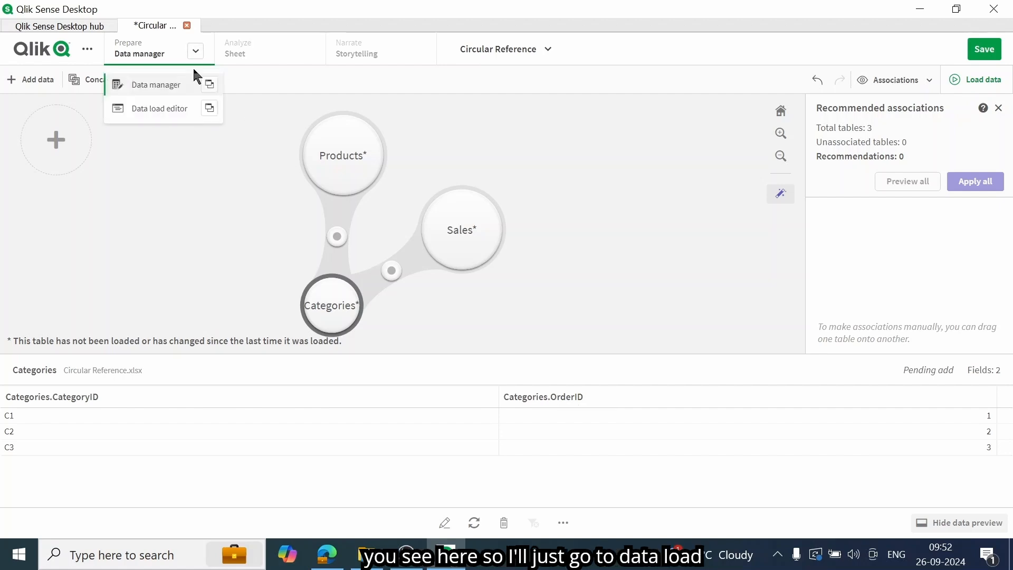
{"action": "left_click", "coordinate": [171, 111]}
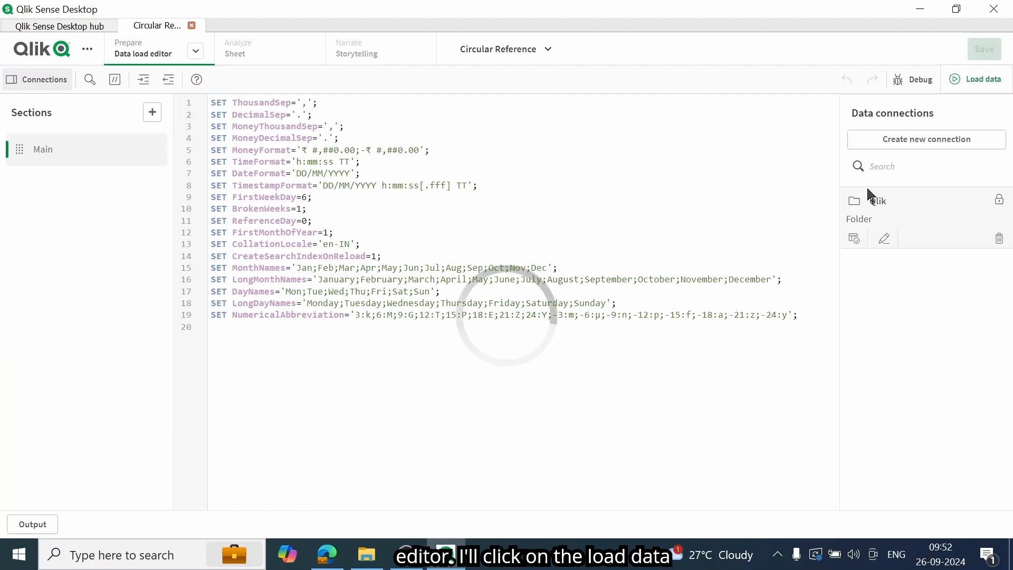
{"action": "left_click", "coordinate": [991, 80]}
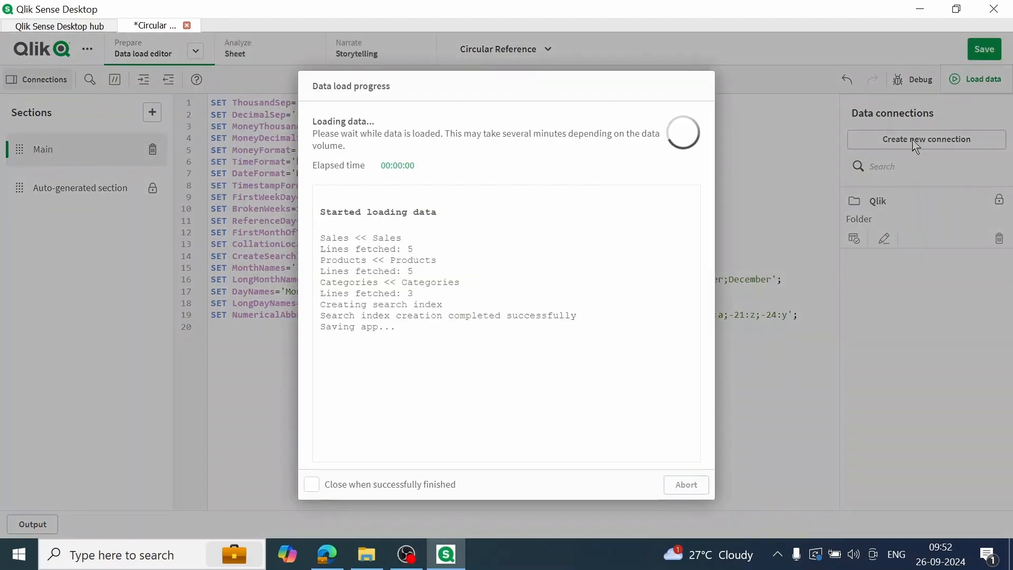
{"action": "left_click", "coordinate": [687, 486]}
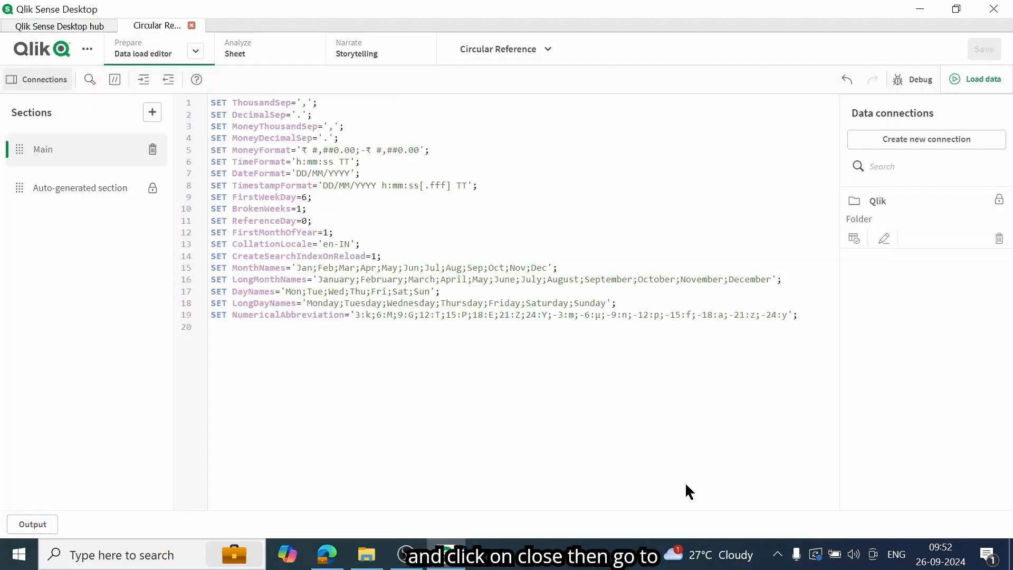
Step: Show the tables in the Data model viewer and widen the Products table box to fit its field names
{"action": "left_click", "coordinate": [196, 53]}
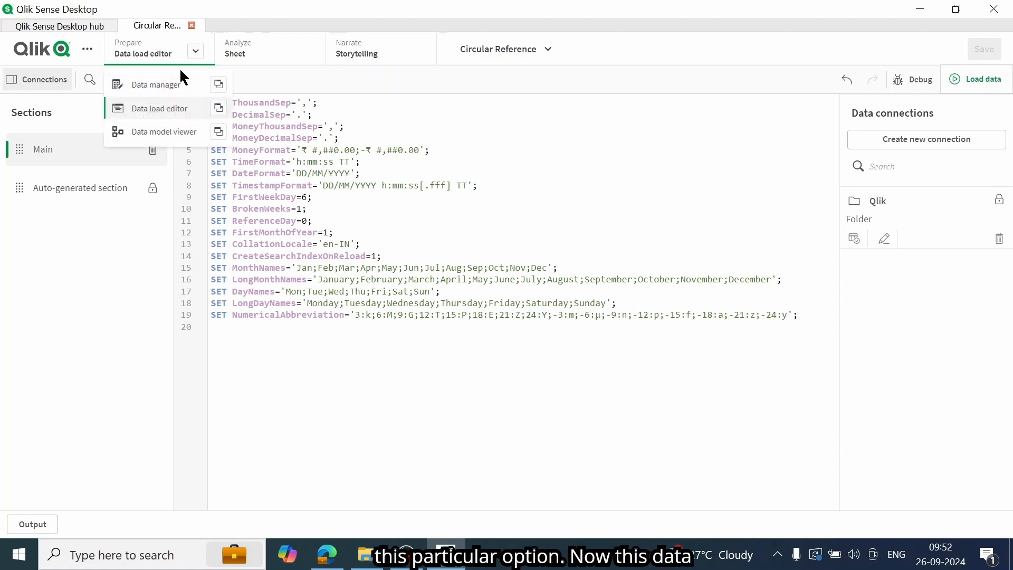
{"action": "left_click", "coordinate": [186, 136]}
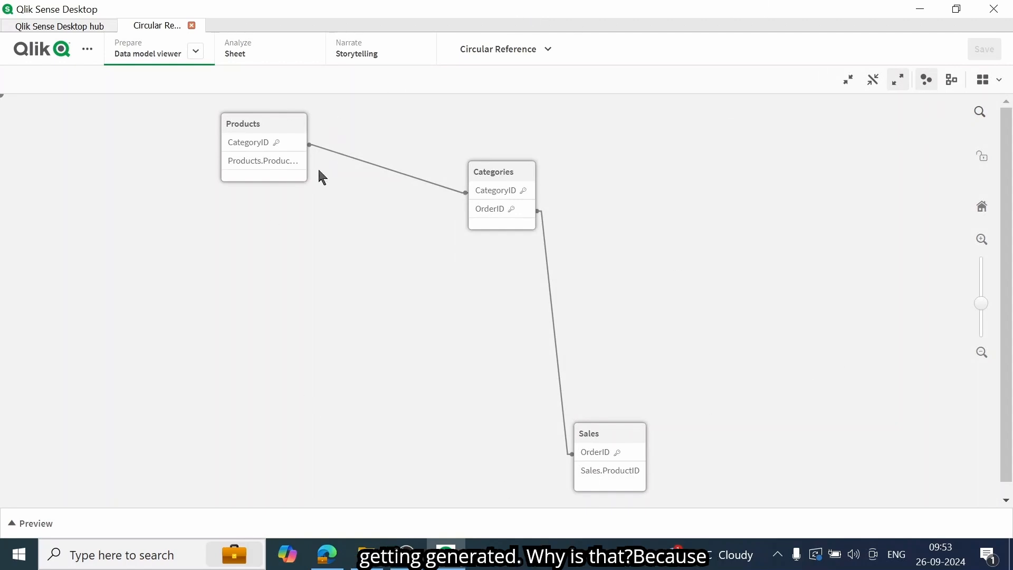
{"action": "left_click_drag", "start_coordinate": [301, 177], "coordinate": [307, 183]}
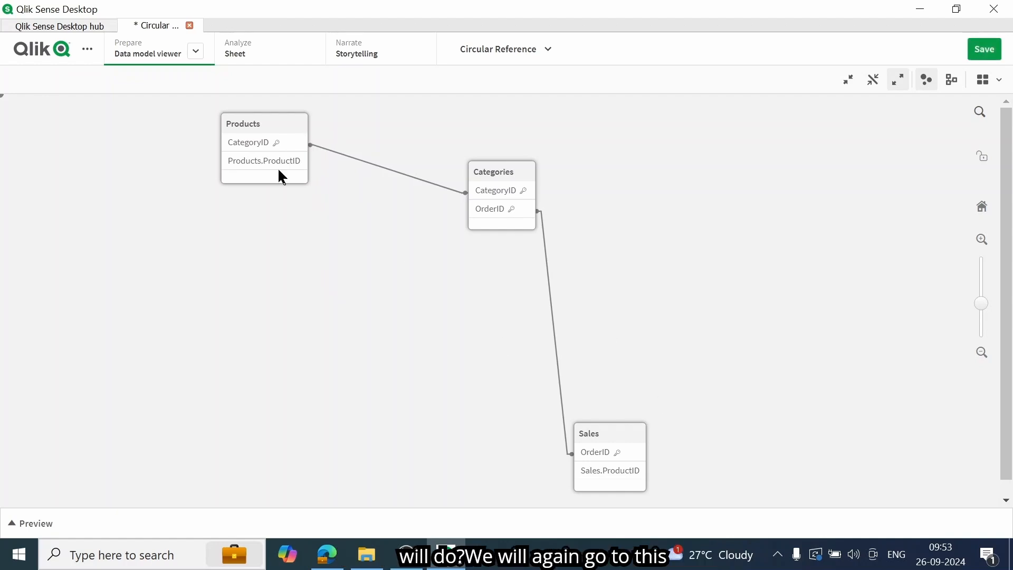
Step: Unlock the auto-generated script section in the Data load editor
{"action": "left_click", "coordinate": [194, 52]}
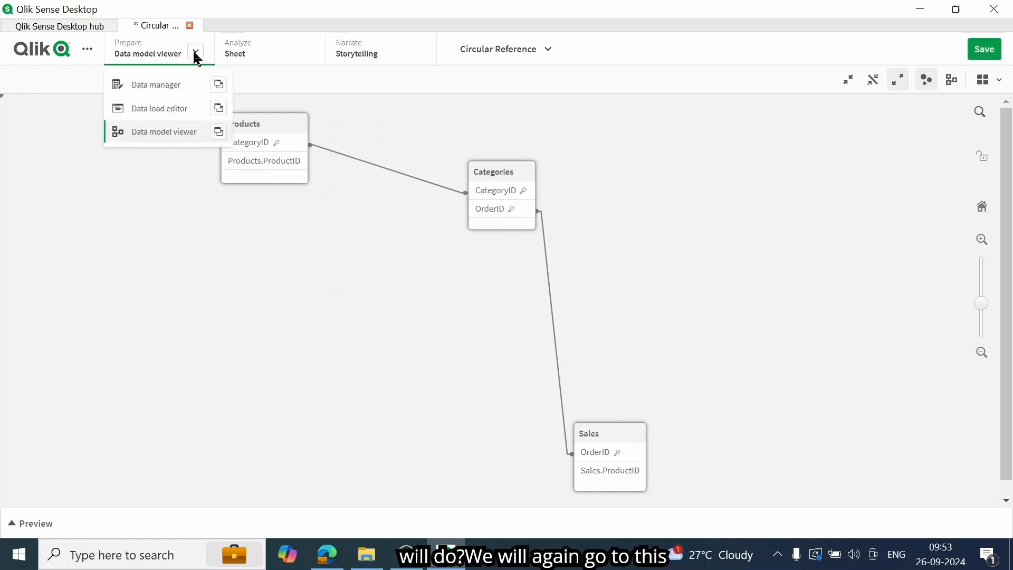
{"action": "left_click", "coordinate": [182, 111]}
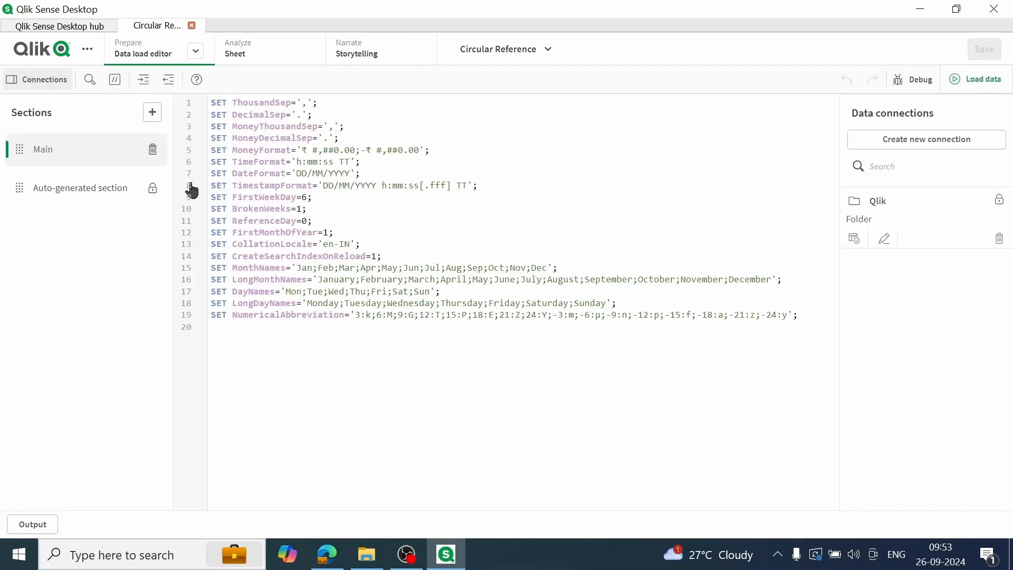
{"action": "left_click", "coordinate": [108, 201]}
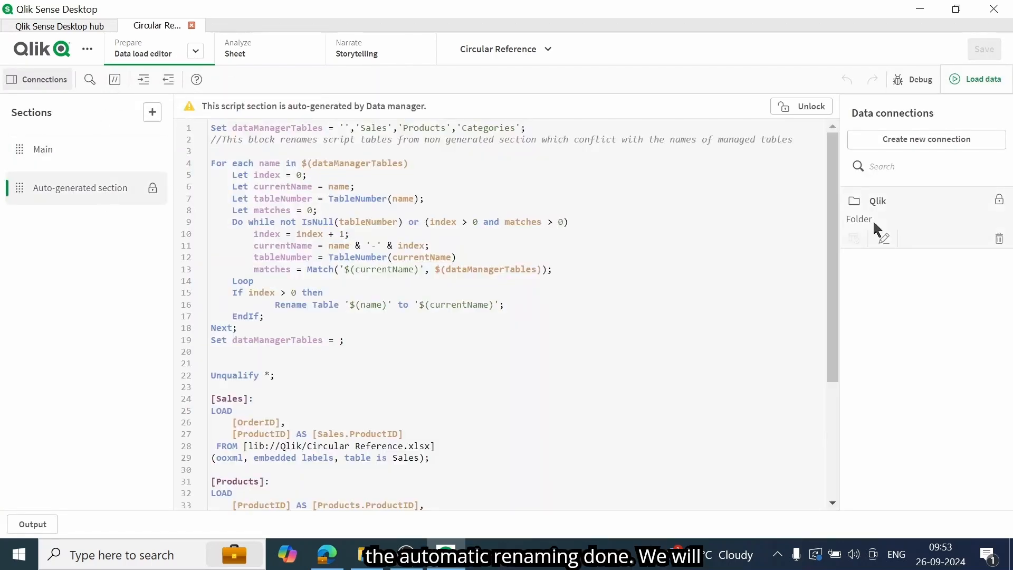
{"action": "left_click", "coordinate": [810, 110]}
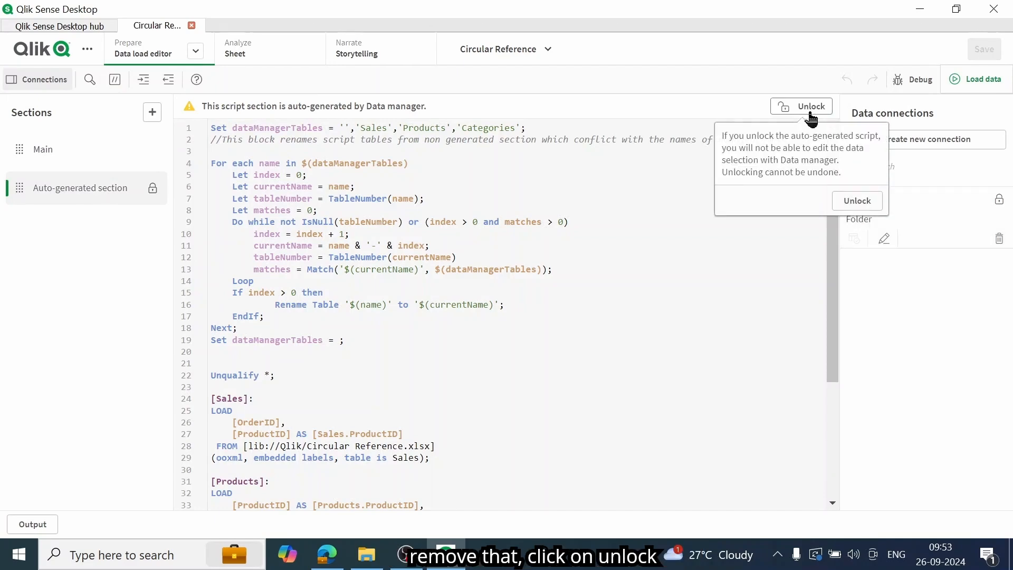
{"action": "left_click", "coordinate": [849, 201]}
Step: Remove the alias AS [Products.ProductID] from the ProductID field in the Products load statement
{"action": "scroll", "coordinate": [843, 317], "scroll_direction": "down", "scroll_amount": 5}
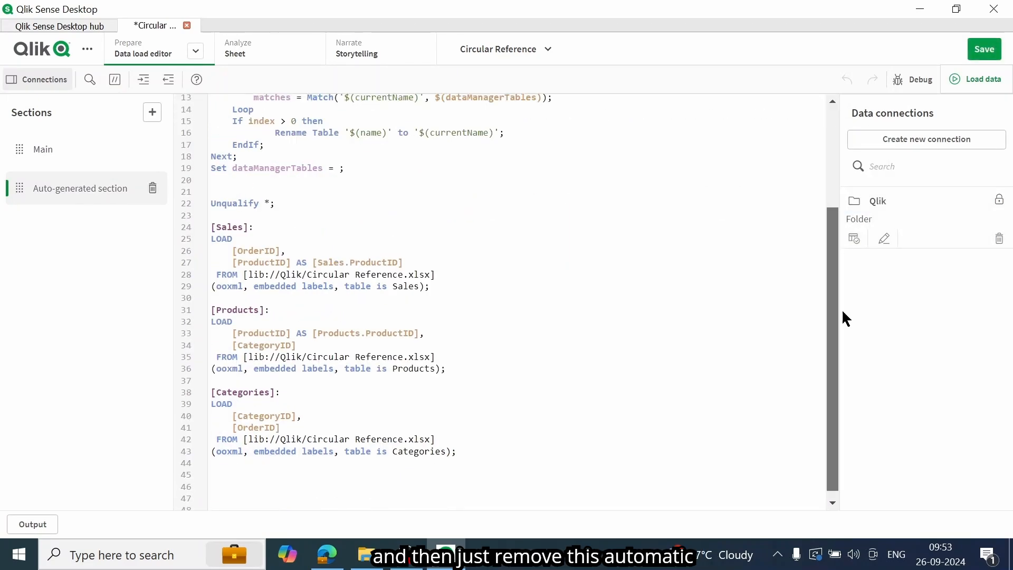
{"action": "left_click", "coordinate": [422, 327]}
{"action": "key", "text": "BackSpace"}
{"action": "key", "text": "BackSpace"}
{"action": "key", "text": "BackSpace"}
{"action": "key", "text": "BackSpace"}
{"action": "key", "text": "BackSpace"}
{"action": "key", "text": "BackSpace"}
{"action": "key", "text": "BackSpace"}
{"action": "key", "text": "BackSpace"}
{"action": "key", "text": "BackSpace"}
{"action": "key", "text": "BackSpace"}
{"action": "key", "text": "BackSpace"}
{"action": "key", "text": "BackSpace"}
{"action": "key", "text": "BackSpace"}
{"action": "key", "text": "BackSpace"}
{"action": "key", "text": "BackSpace"}
{"action": "key", "text": "BackSpace"}
{"action": "key", "text": "BackSpace"}
{"action": "key", "text": "BackSpace"}
{"action": "key", "text": "BackSpace"}
{"action": "key", "text": "BackSpace"}
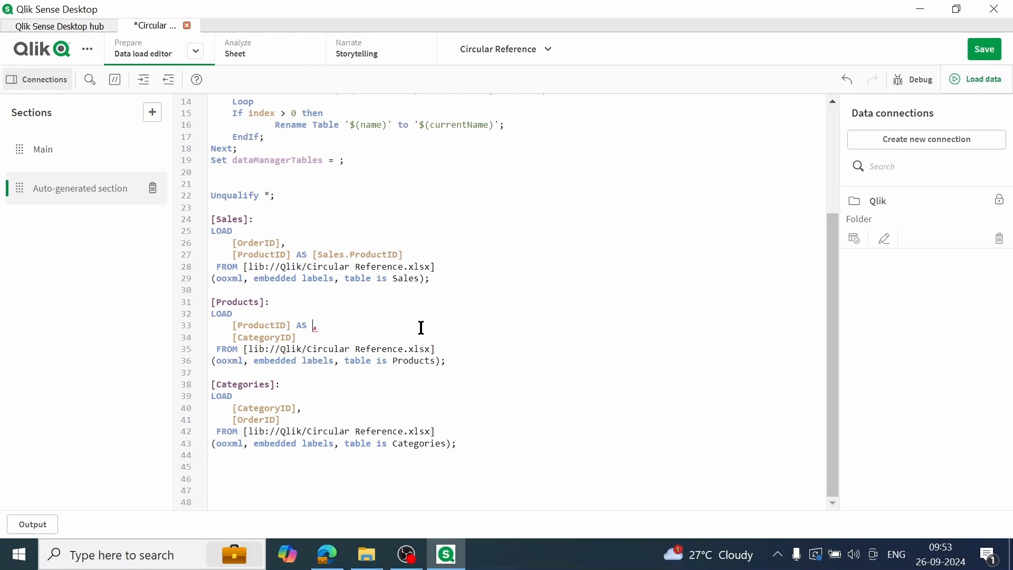
{"action": "key", "text": "BackSpace"}
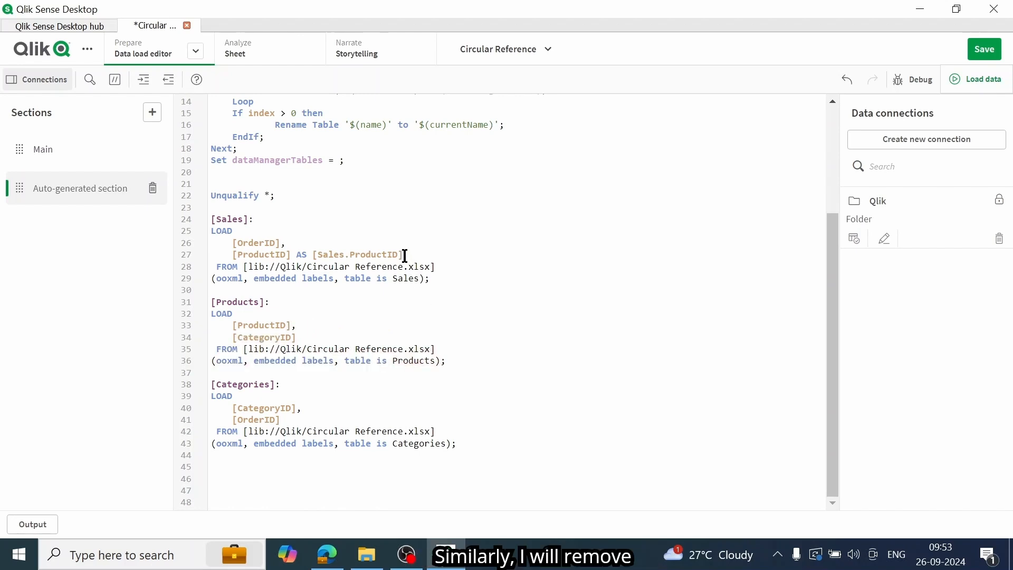
Step: Remove the alias AS [Sales.ProductID] from the ProductID field in the Sales load statement
{"action": "key", "text": "BackSpace"}
{"action": "key", "text": "BackSpace"}
{"action": "key", "text": "BackSpace"}
{"action": "key", "text": "BackSpace"}
{"action": "key", "text": "BackSpace"}
{"action": "key", "text": "BackSpace"}
{"action": "key", "text": "BackSpace"}
{"action": "key", "text": "BackSpace"}
{"action": "key", "text": "BackSpace"}
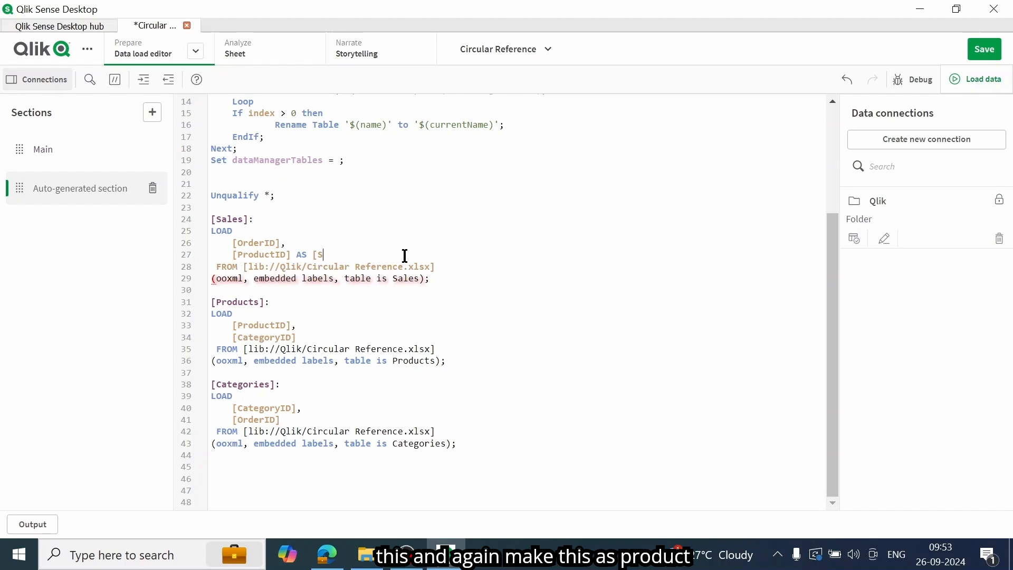
{"action": "key", "text": "BackSpace"}
{"action": "key", "text": "BackSpace"}
{"action": "key", "text": "BackSpace"}
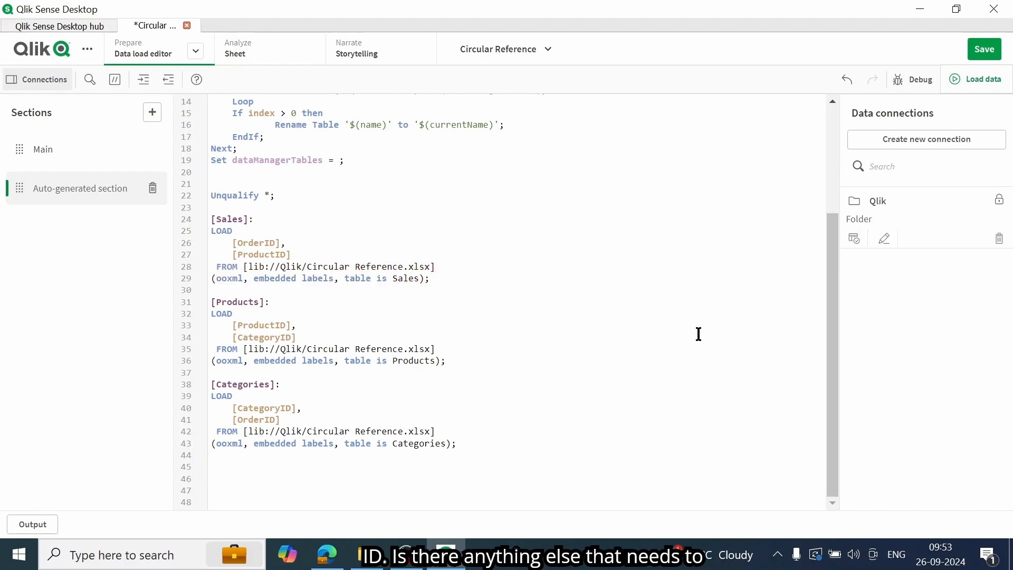
Step: Save the edited script and reload the app's data
{"action": "left_click_drag", "start_coordinate": [832, 391], "coordinate": [831, 472]}
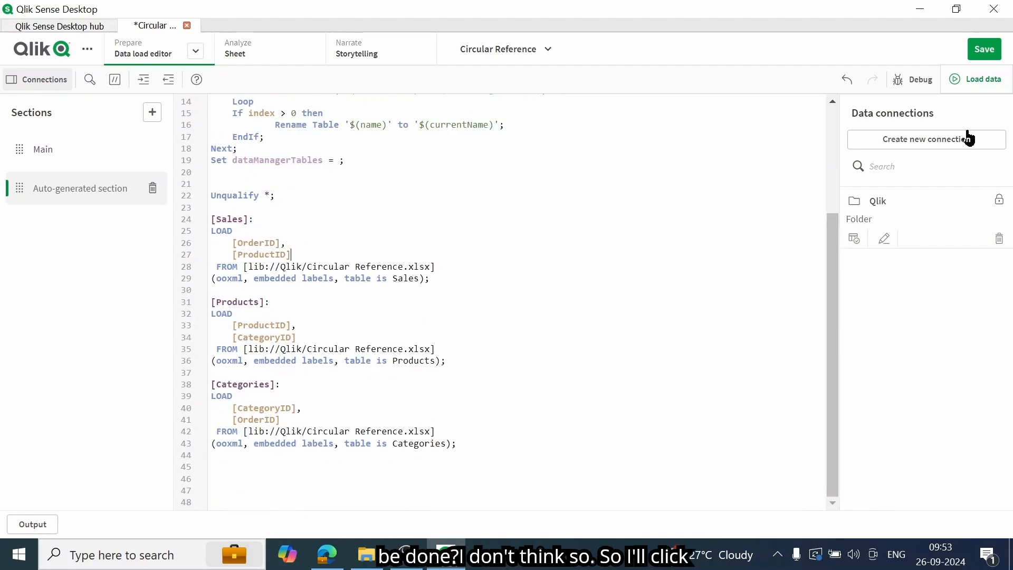
{"action": "left_click", "coordinate": [992, 55]}
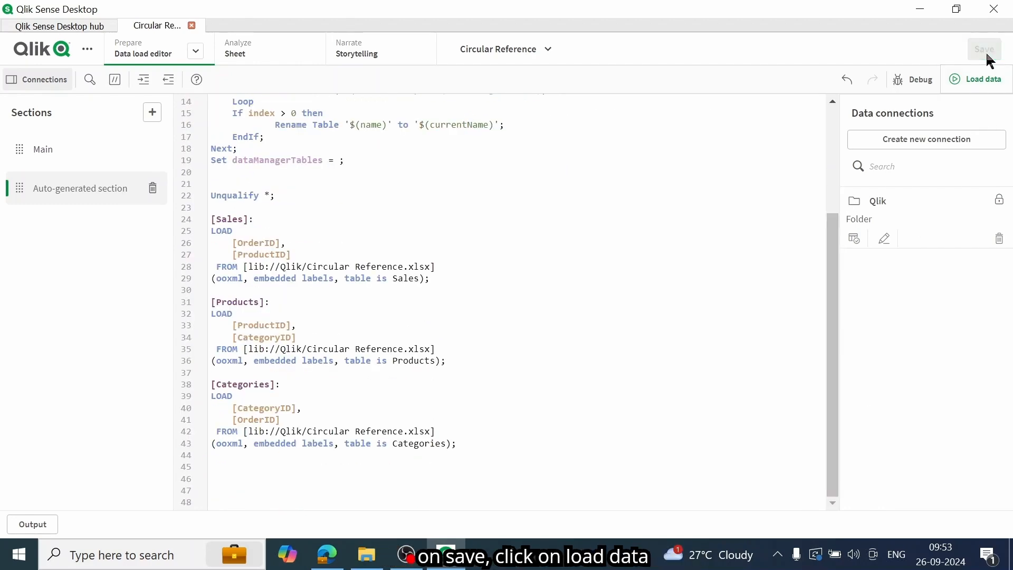
{"action": "left_click", "coordinate": [981, 84]}
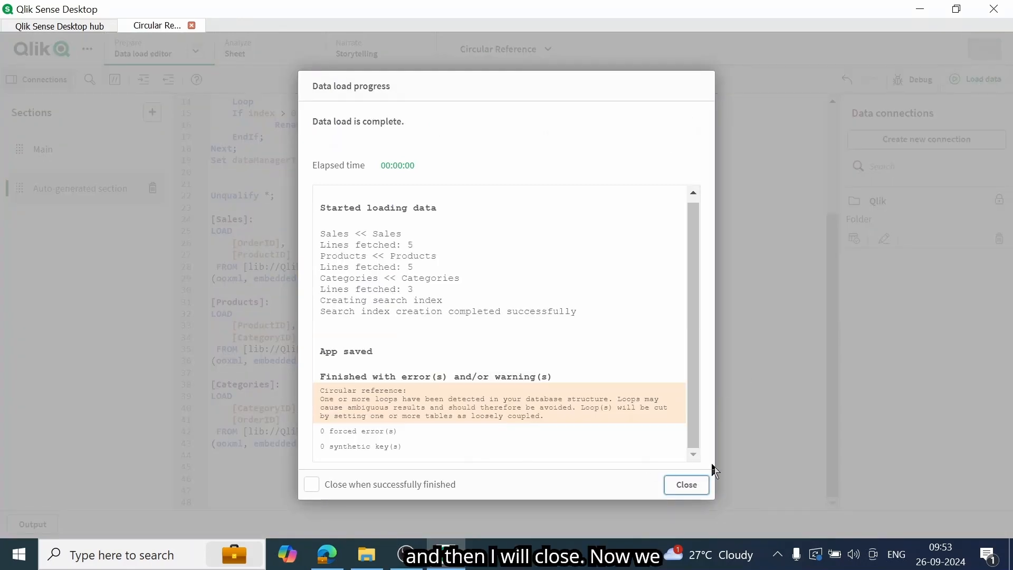
{"action": "left_click", "coordinate": [685, 486]}
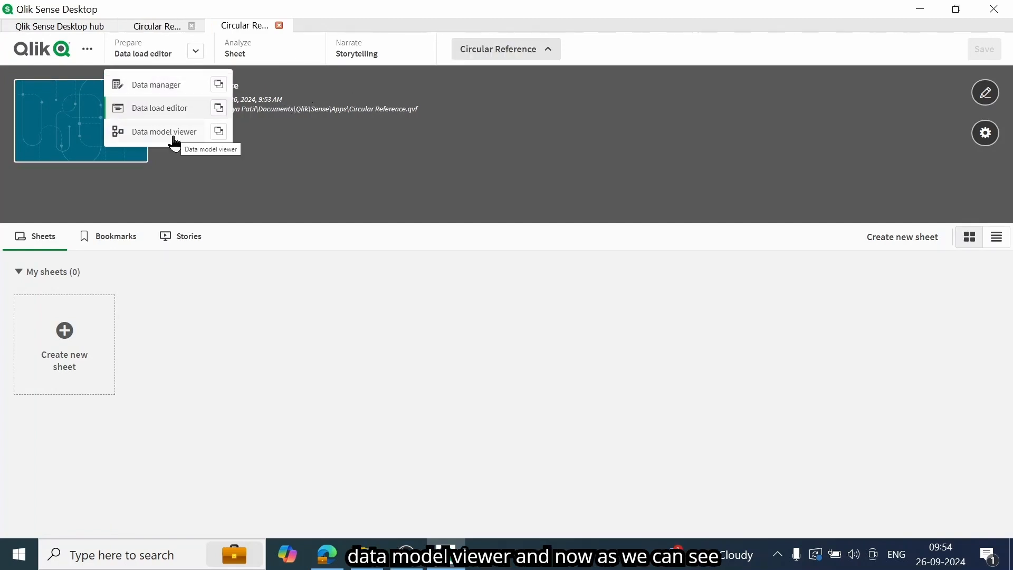
Step: Examine the table links in the Data model viewer, highlighting the CategoryID association of the Products table
{"action": "left_click", "coordinate": [174, 133]}
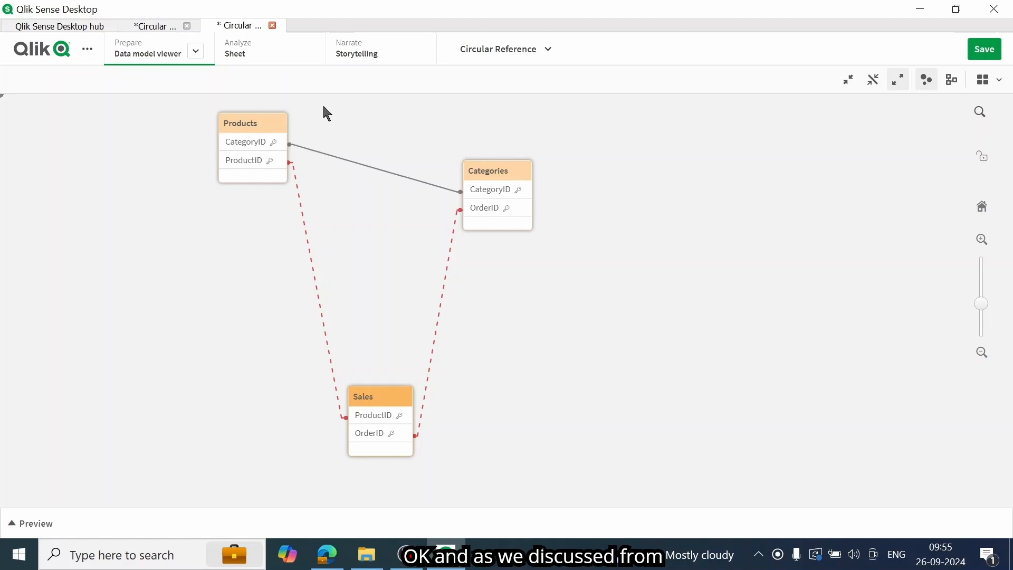
{"action": "left_click", "coordinate": [268, 147]}
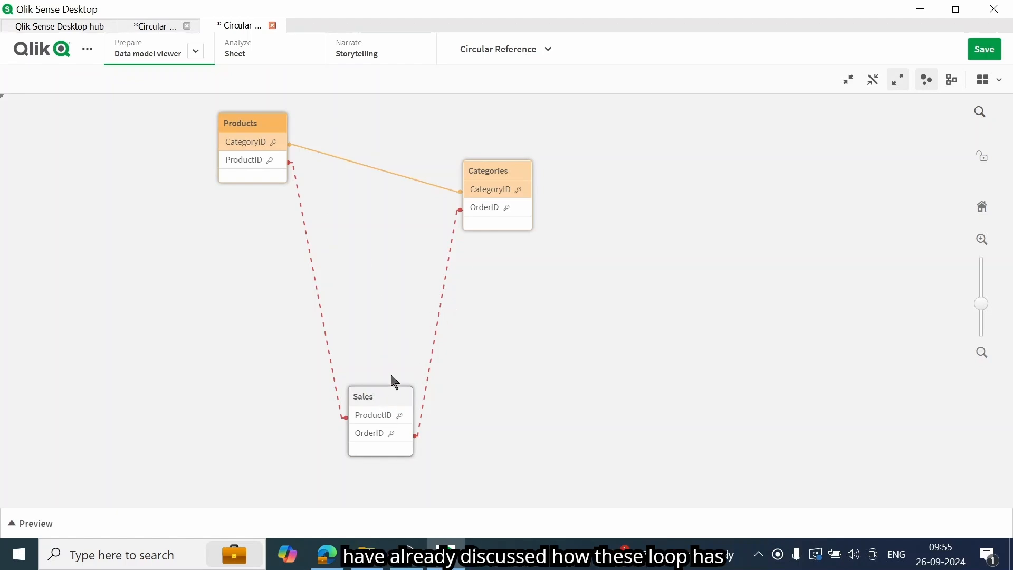
Step: Highlight the ProductID association of the Sales table and the CategoryID association of the Products table in the data model
{"action": "left_click", "coordinate": [379, 422]}
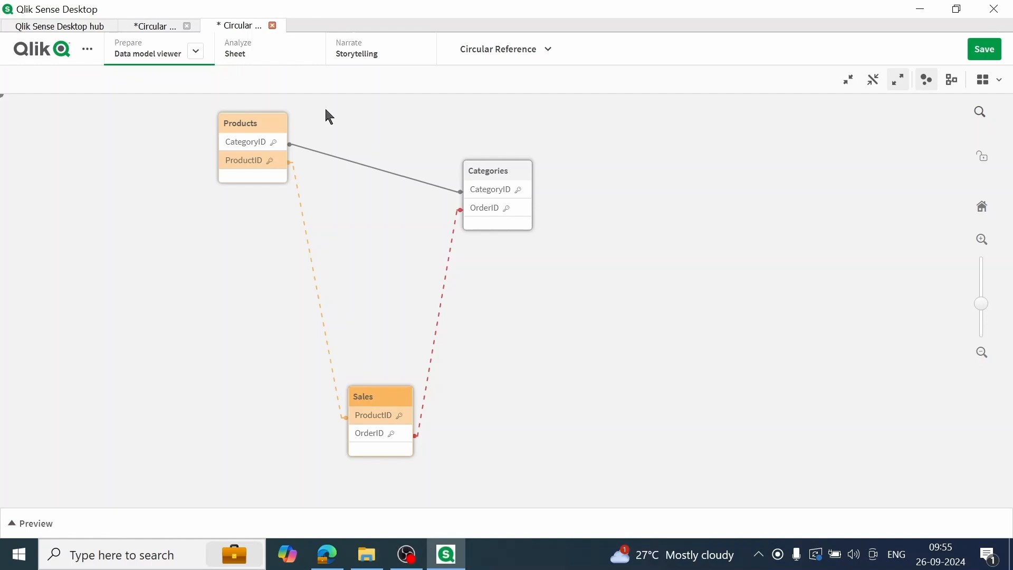
{"action": "left_click", "coordinate": [244, 146]}
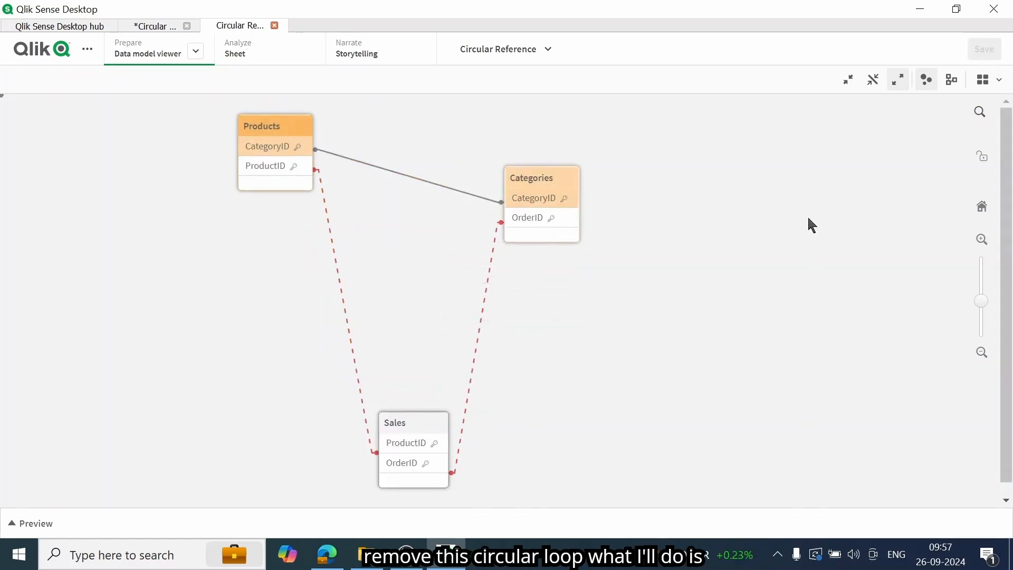
Step: Remove the CategoryID field and the comma before it from the Products load statement in the data load script
{"action": "left_click", "coordinate": [196, 50]}
{"action": "left_click", "coordinate": [161, 109]}
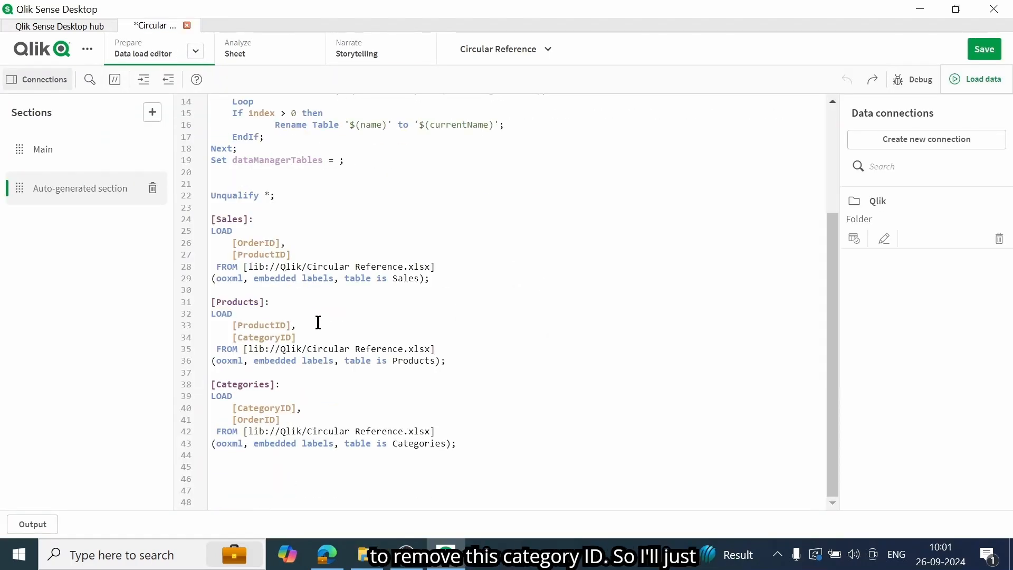
{"action": "key", "text": "shift+Up"}
{"action": "key", "text": "shift+Up"}
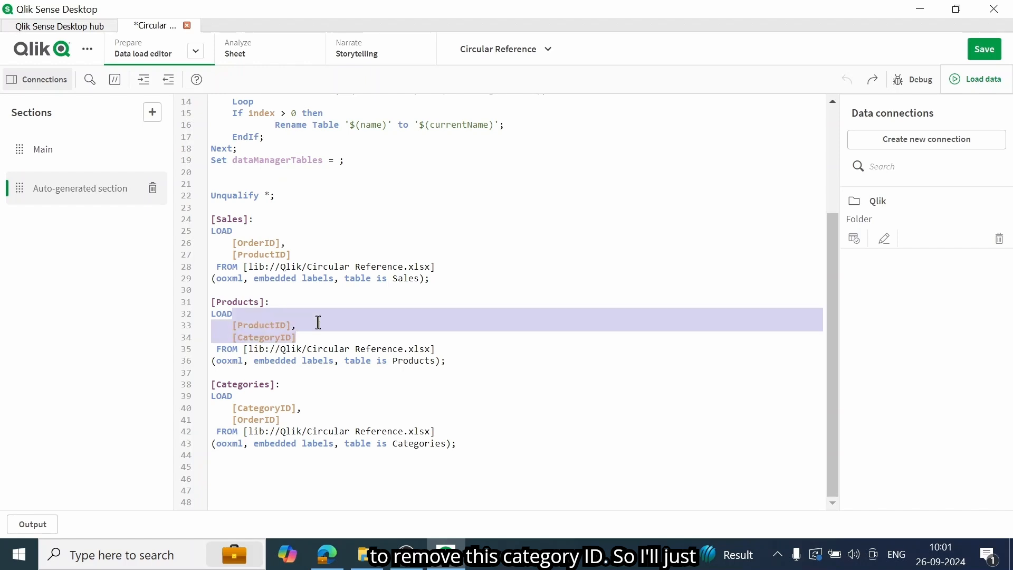
{"action": "key", "text": "BackSpace"}
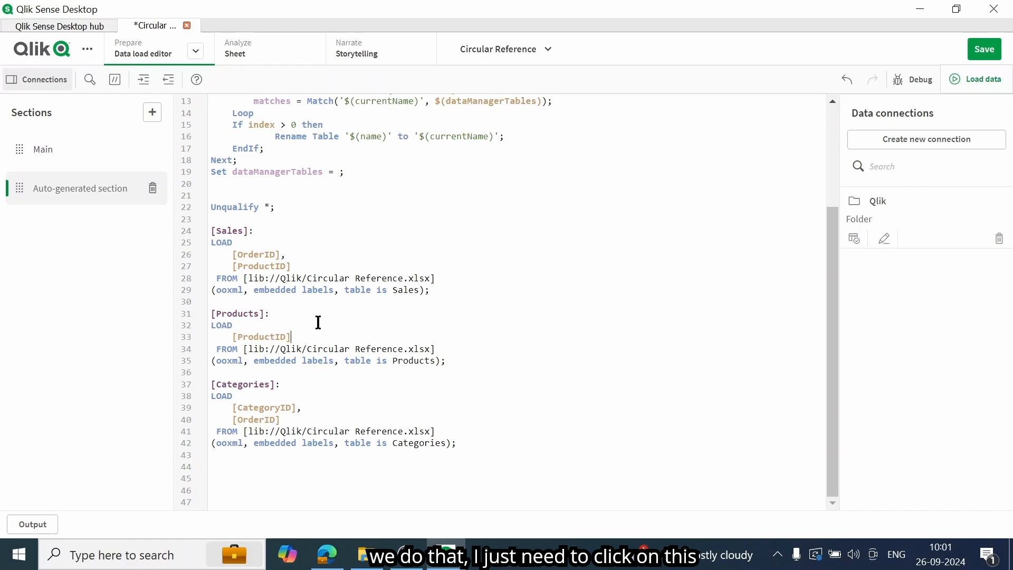
Step: Save the script without the Products CategoryID field, reload the data and dismiss the load progress report
{"action": "left_click", "coordinate": [989, 58]}
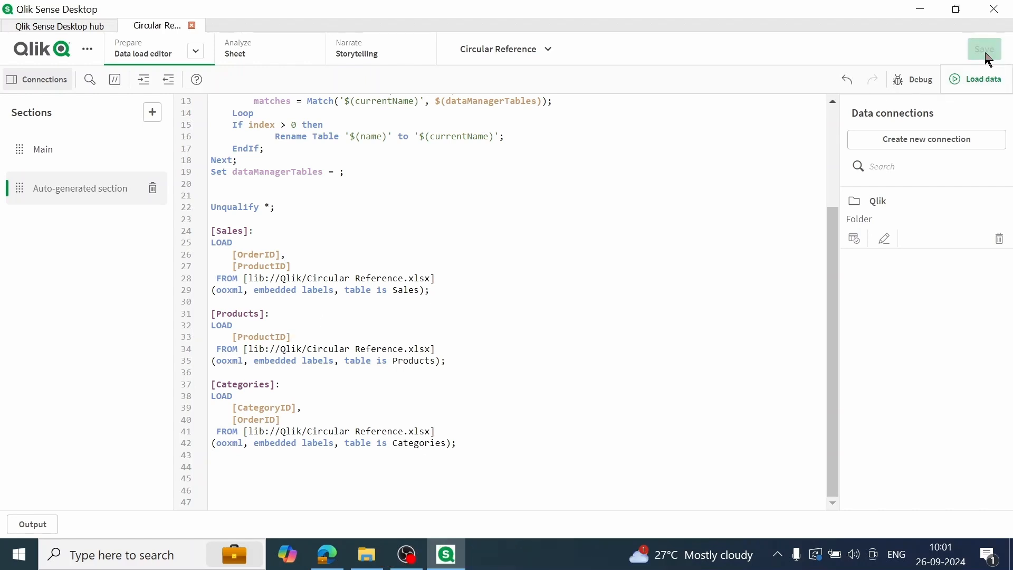
{"action": "left_click", "coordinate": [979, 80]}
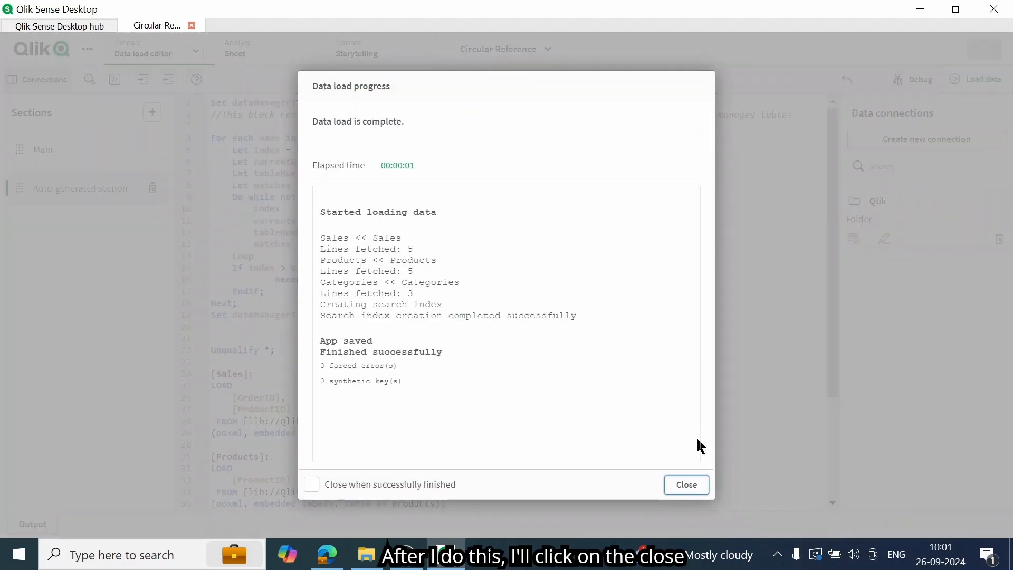
{"action": "left_click", "coordinate": [687, 484]}
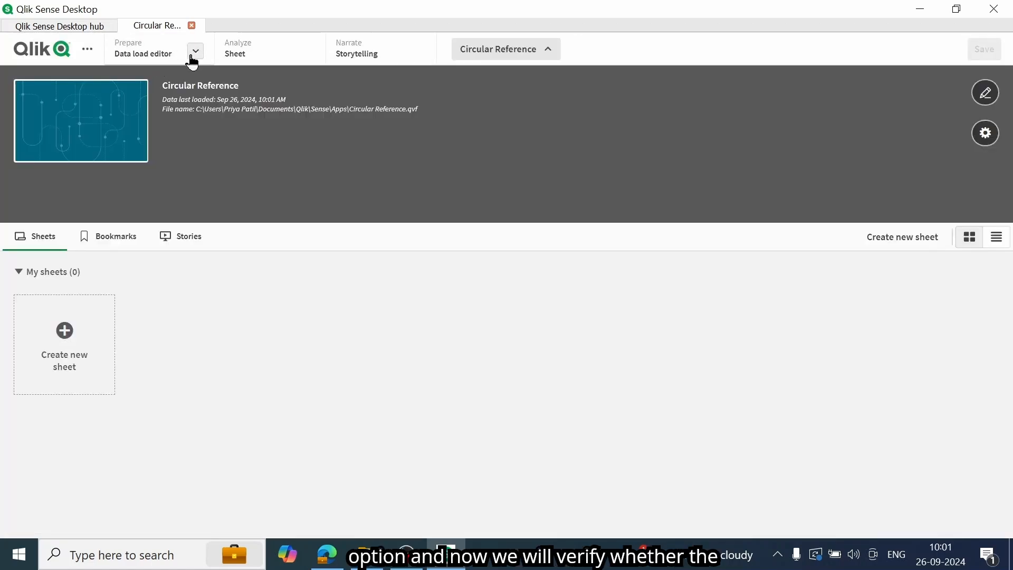
Step: Show the reloaded data model and spread its tables, placing Sales below and between Products and Categories, with Categories farther from Products
{"action": "left_click", "coordinate": [193, 56]}
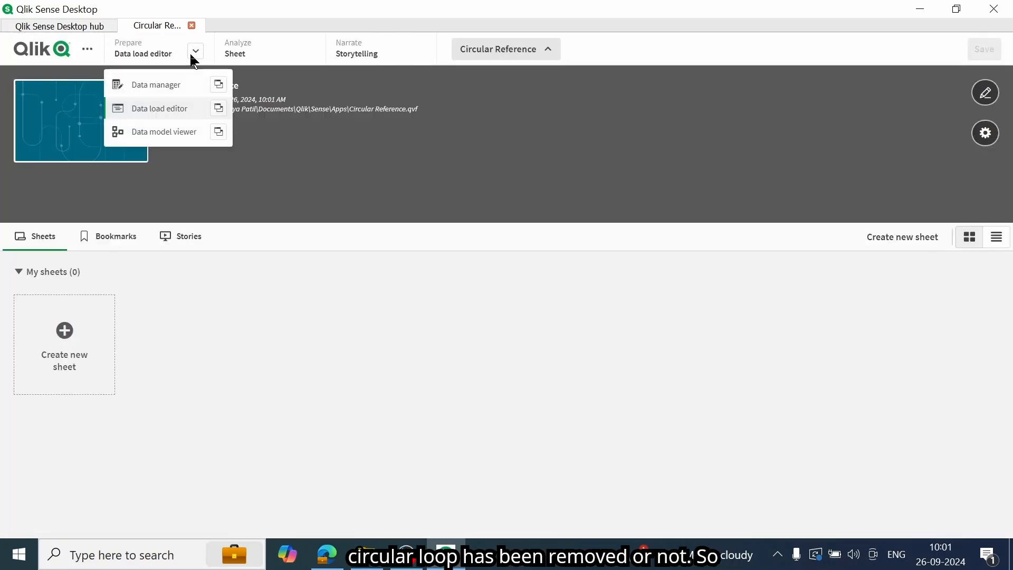
{"action": "left_click", "coordinate": [169, 138]}
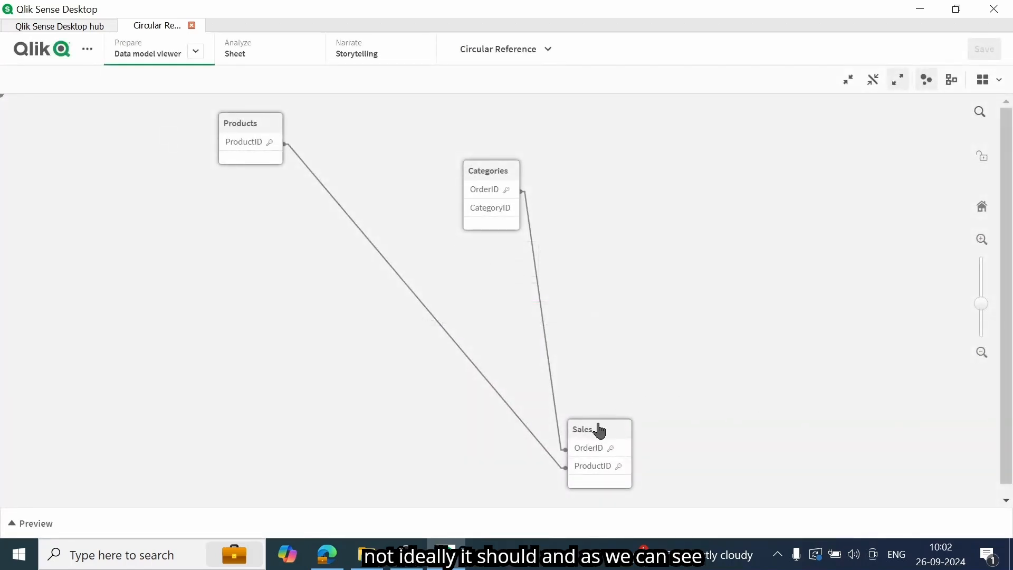
{"action": "left_click_drag", "start_coordinate": [597, 428], "coordinate": [365, 410]}
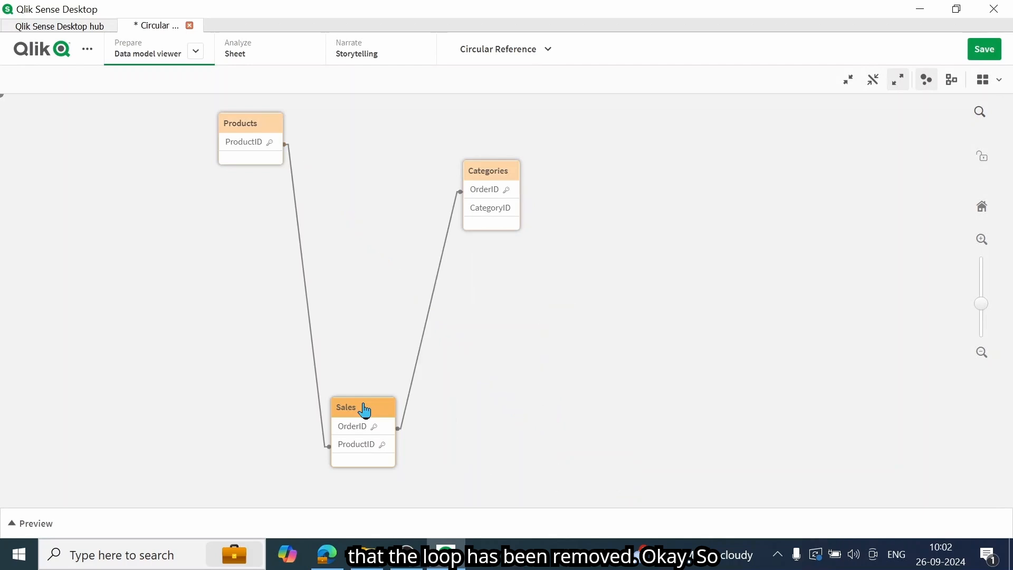
{"action": "left_click_drag", "start_coordinate": [495, 169], "coordinate": [557, 171]}
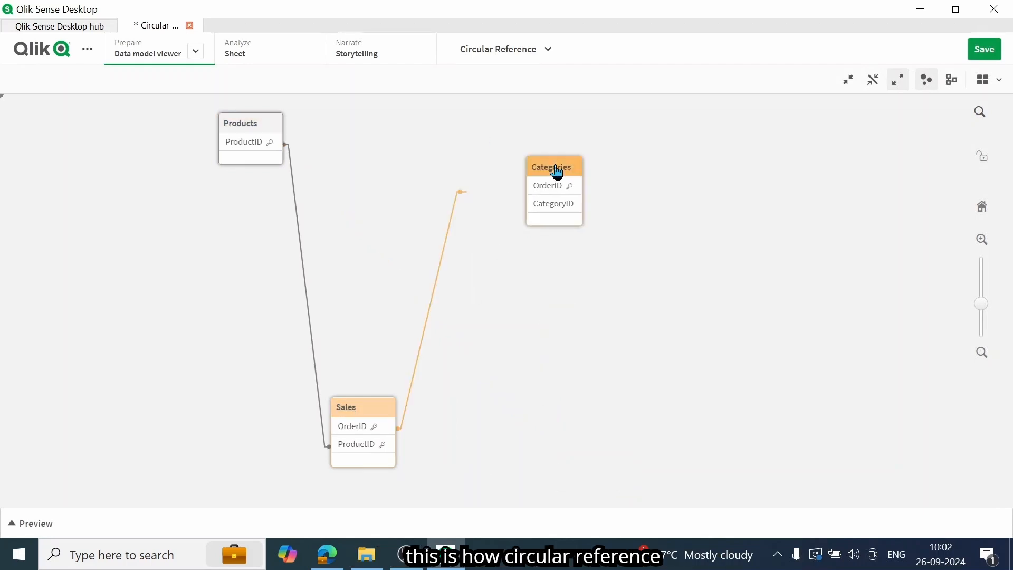